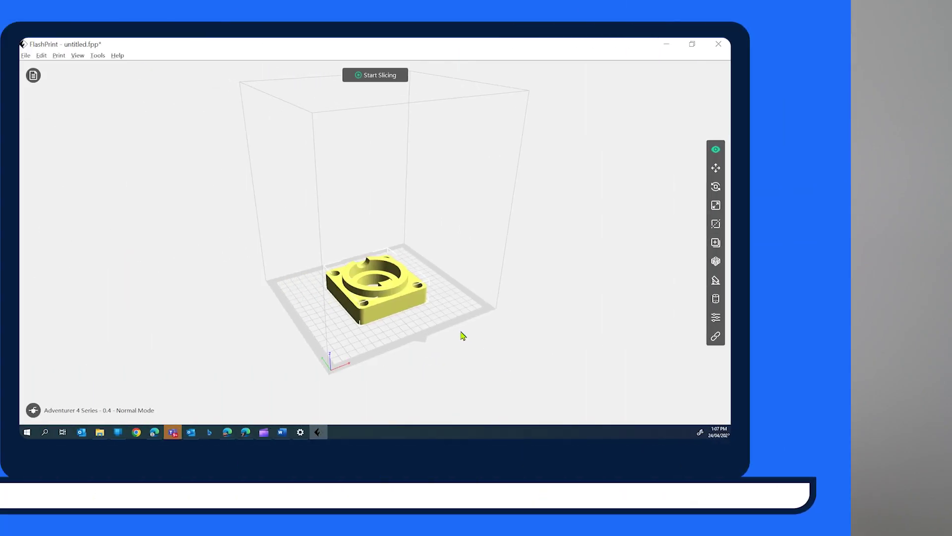
Step: Zoom in on the model and bring up its Move position settings
{"action": "scroll", "coordinate": [508, 316], "scroll_direction": "up", "scroll_amount": 5}
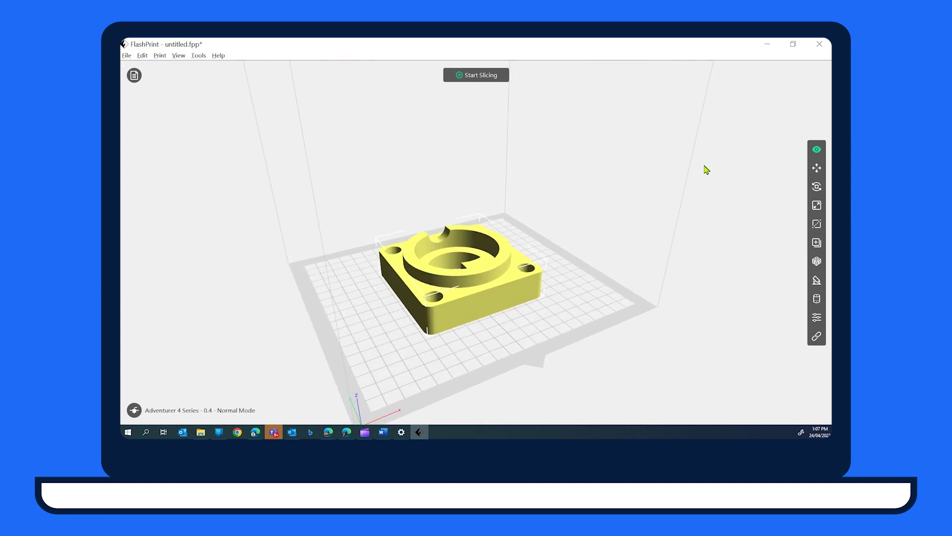
{"action": "left_click", "coordinate": [817, 168]}
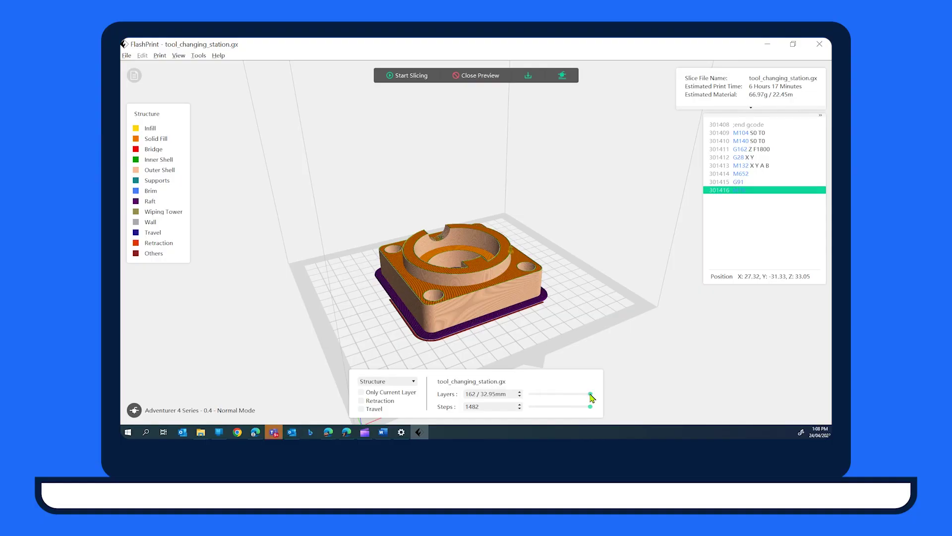
Step: Step the sliced preview's Layers slider down to layer 1
{"action": "mouse_move", "coordinate": [590, 394]}
{"action": "left_mouse_down"}
{"action": "mouse_move", "coordinate": [532, 394]}
{"action": "mouse_move", "coordinate": [591, 398]}
{"action": "left_mouse_up"}
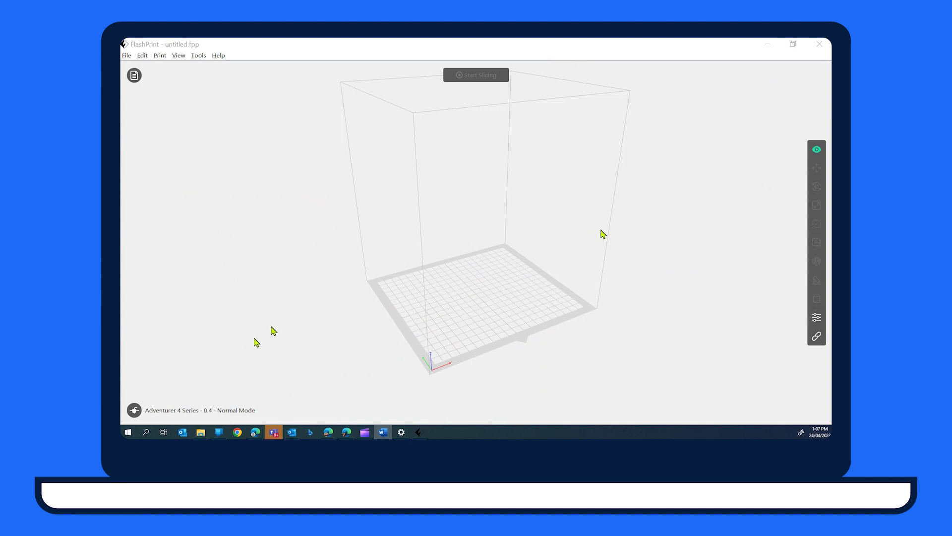
{"action": "left_click", "coordinate": [135, 411]}
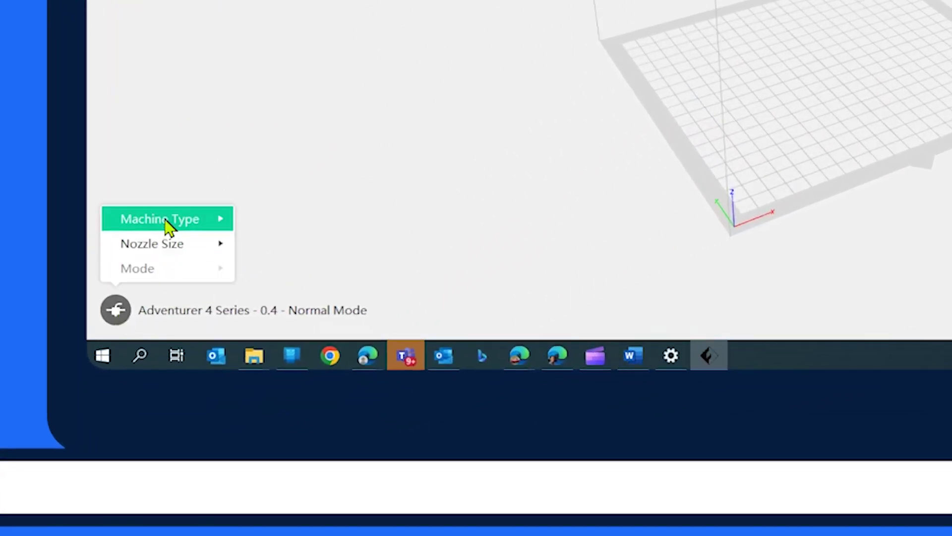
{"action": "mouse_move", "coordinate": [171, 227]}
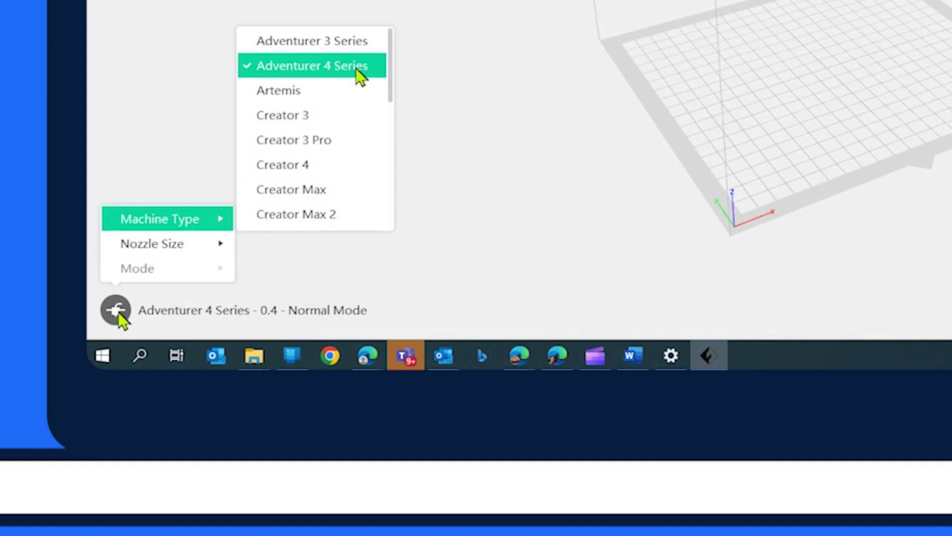
{"action": "mouse_move", "coordinate": [143, 253]}
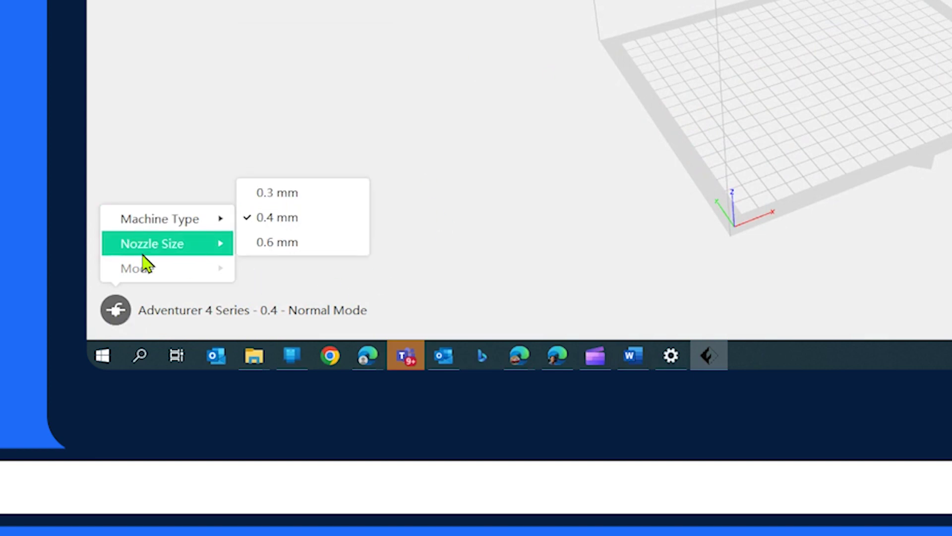
{"action": "left_click", "coordinate": [306, 221]}
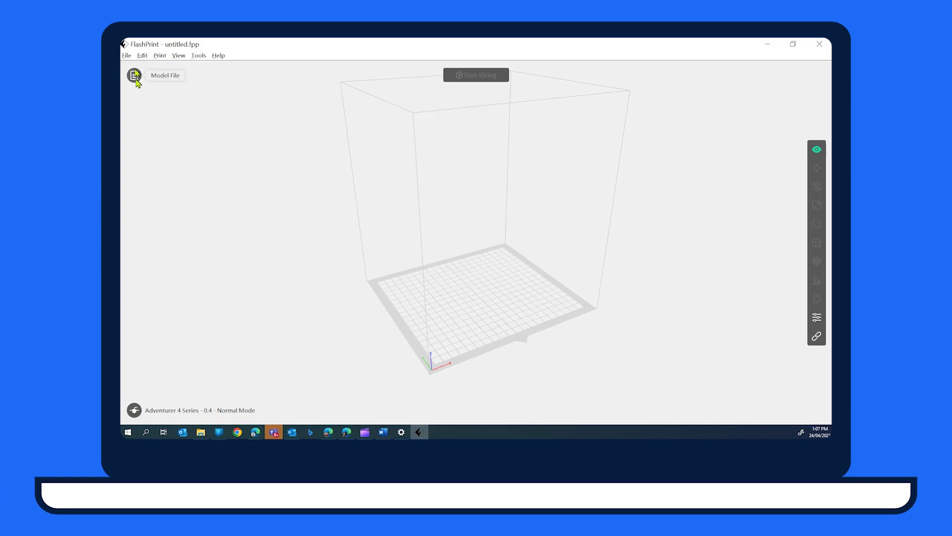
Step: Load tool_changing_station.stl from the USB drive's Test file folder
{"action": "left_click", "coordinate": [127, 55]}
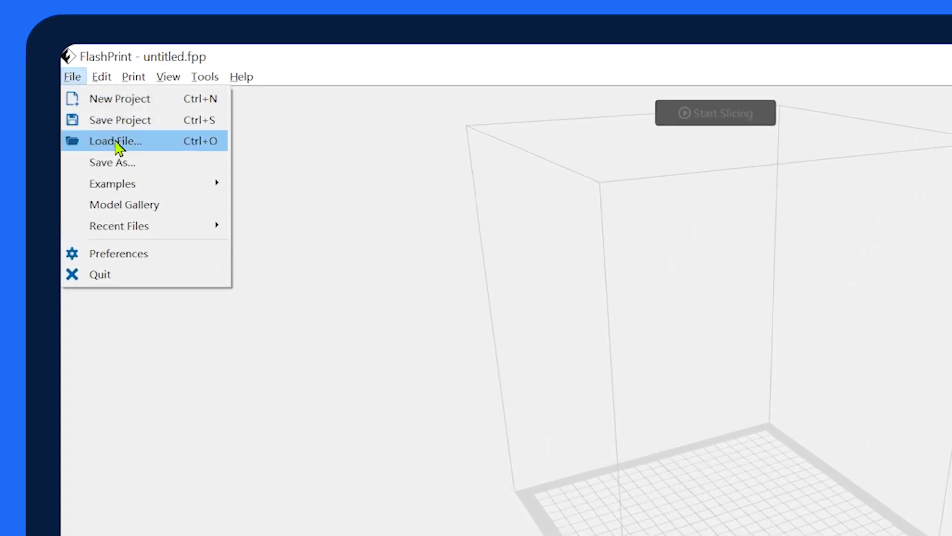
{"action": "left_click", "coordinate": [123, 142]}
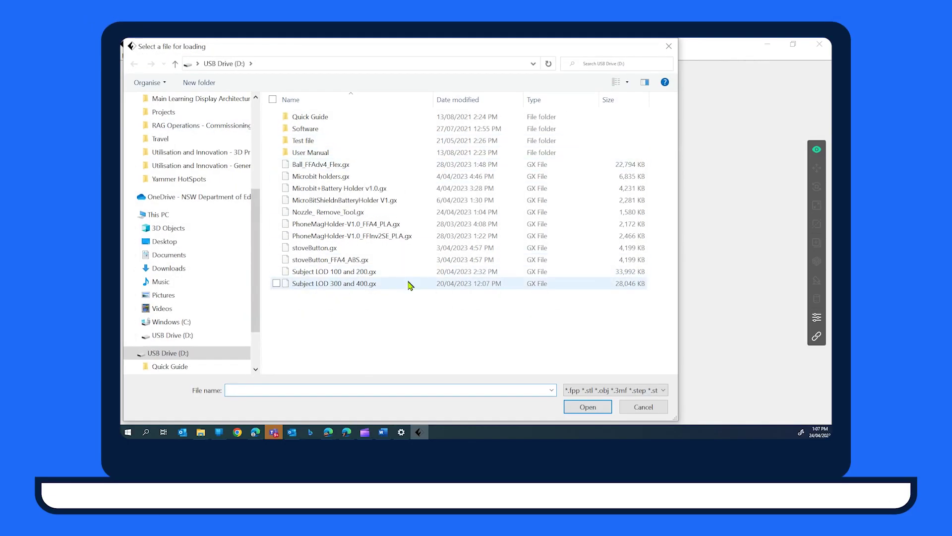
{"action": "double_click", "coordinate": [320, 141]}
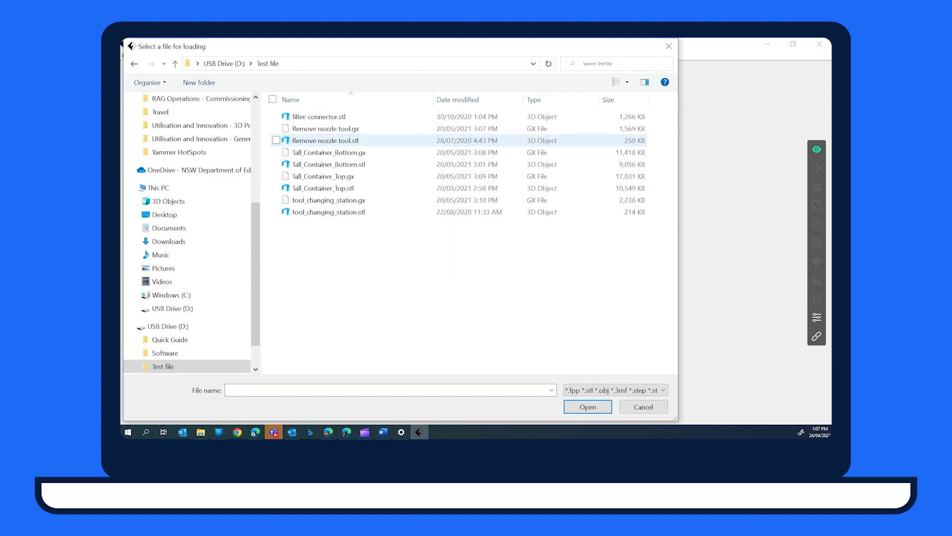
{"action": "double_click", "coordinate": [320, 213]}
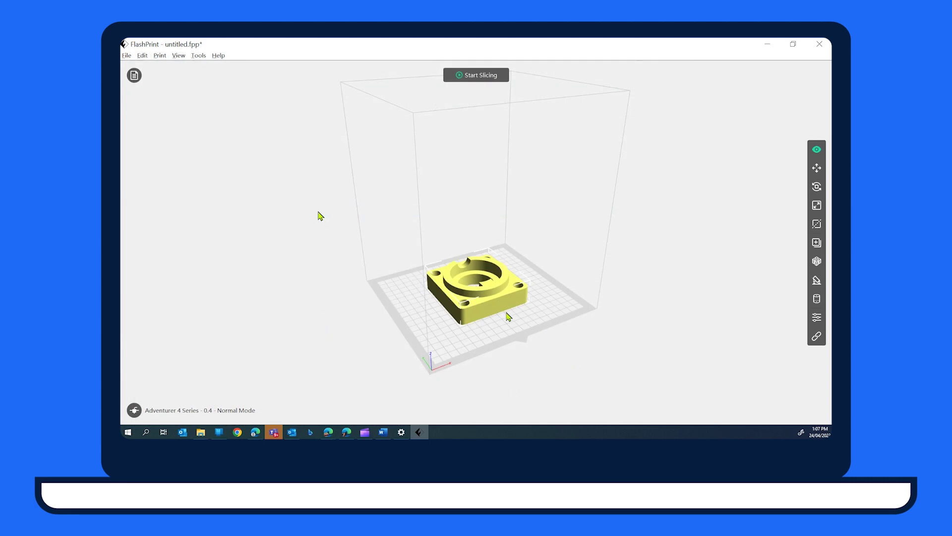
Step: Rotate the model 90° about X four times, ending flat at 0.0° on all axes
{"action": "scroll", "coordinate": [508, 316], "scroll_direction": "up", "scroll_amount": 5}
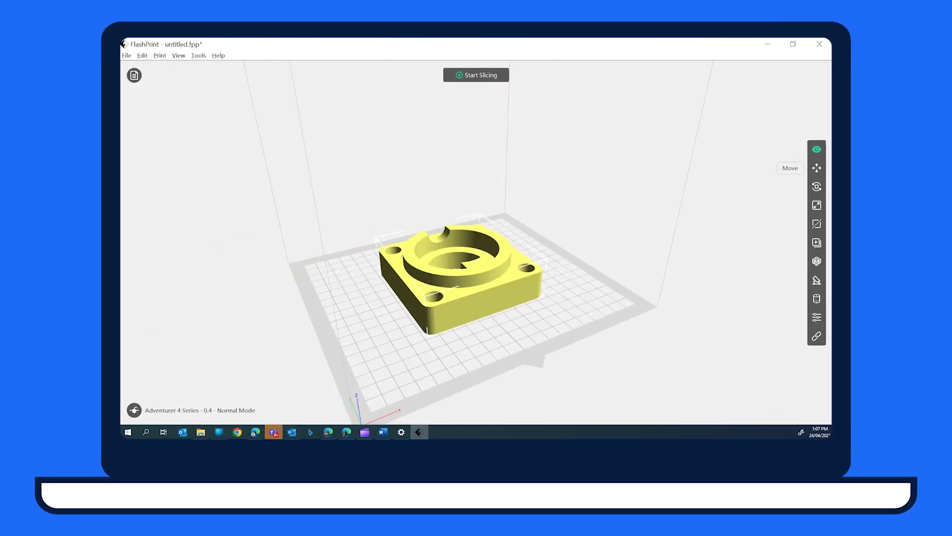
{"action": "left_click", "coordinate": [816, 168]}
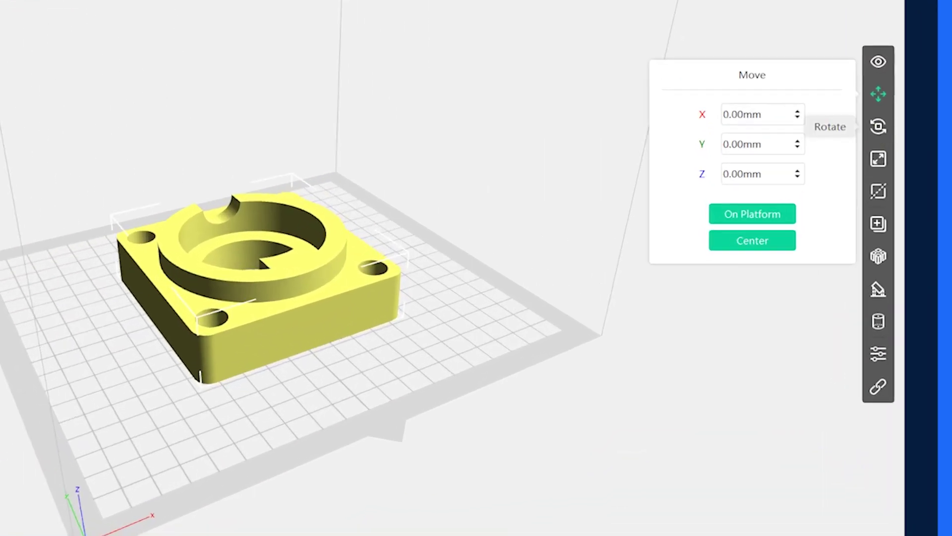
{"action": "left_click", "coordinate": [879, 126]}
{"action": "left_click", "coordinate": [812, 147]}
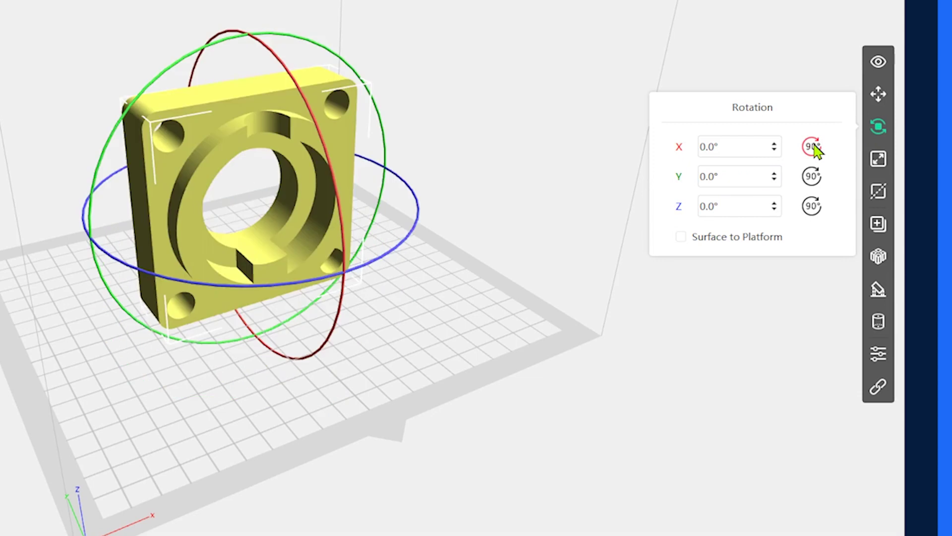
{"action": "left_click", "coordinate": [812, 147]}
{"action": "left_click", "coordinate": [812, 147]}
{"action": "left_click", "coordinate": [812, 147]}
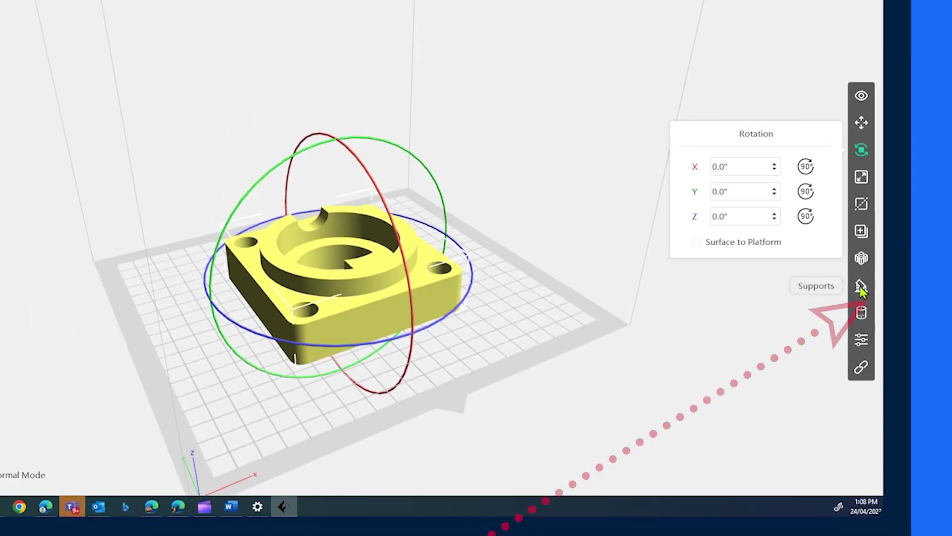
Step: Toggle Supports Type to linear and back to tree, then exit without adding supports
{"action": "left_click", "coordinate": [883, 289]}
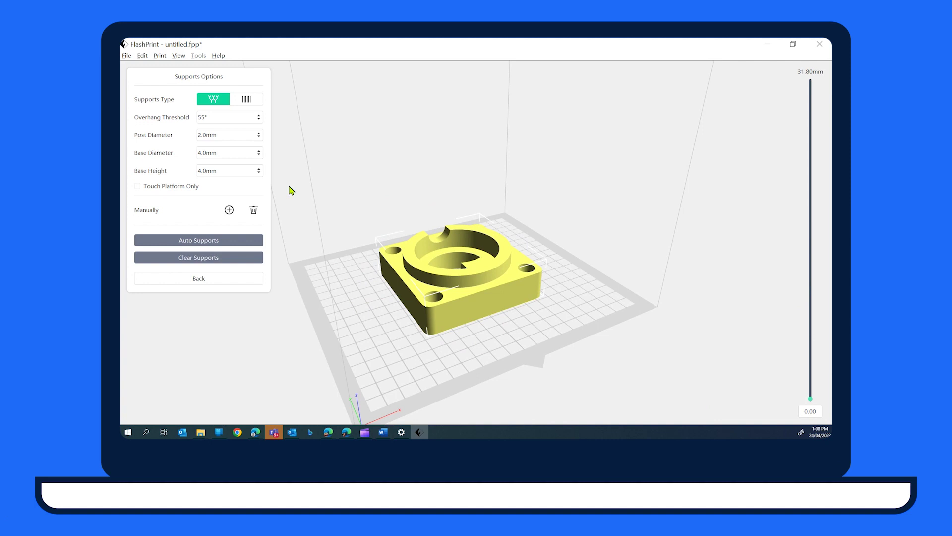
{"action": "left_click", "coordinate": [240, 101]}
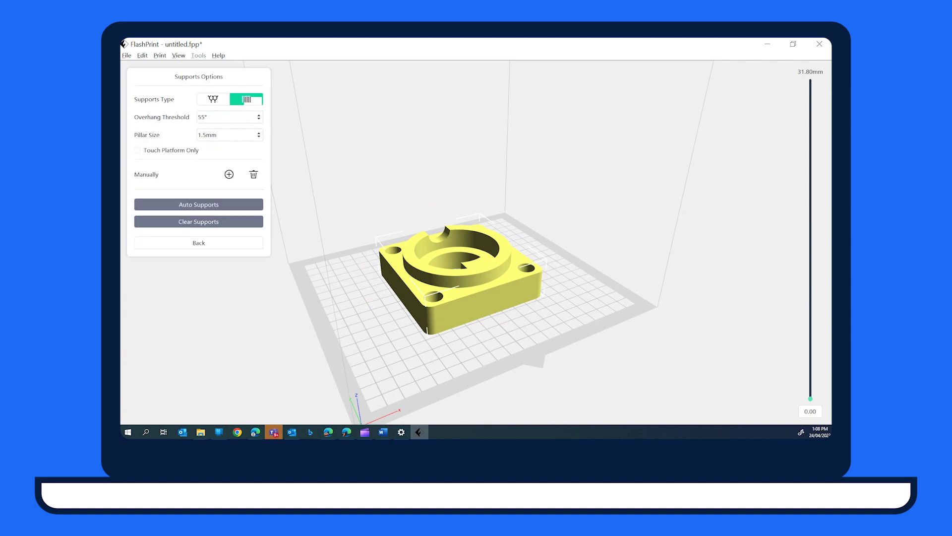
{"action": "left_click", "coordinate": [217, 99]}
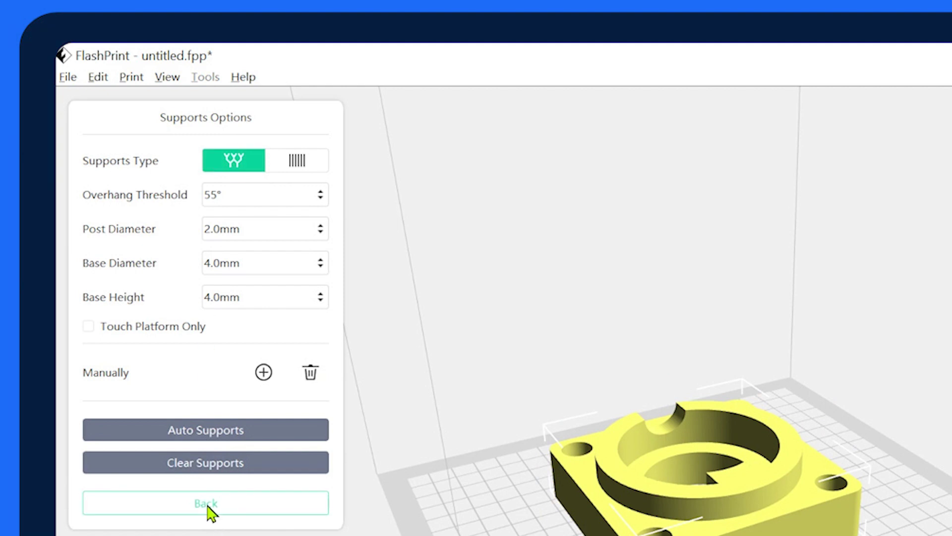
{"action": "left_click", "coordinate": [207, 503]}
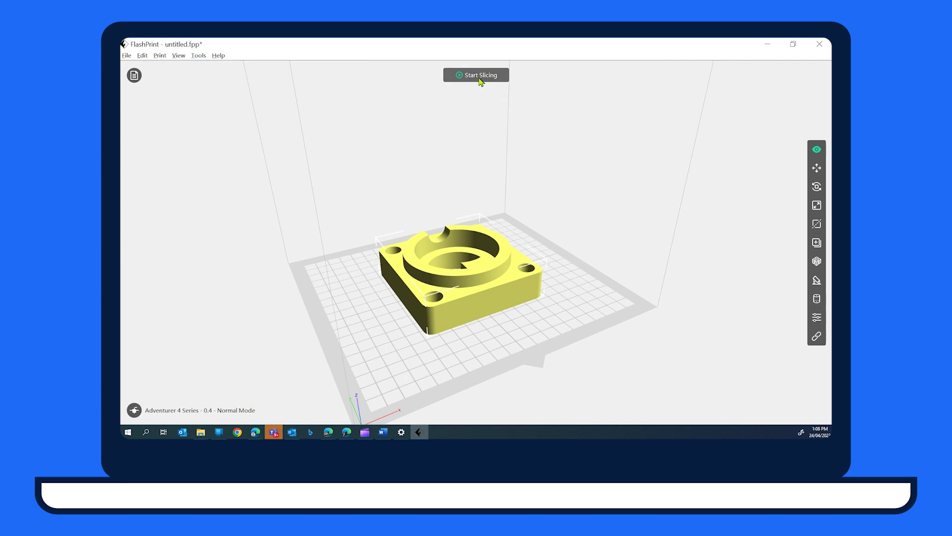
Step: Slice with the 0.4 mm nozzle, Flashforge-PLA and Standard profile (0.2 mm layers, 15% fill)
{"action": "left_click", "coordinate": [480, 75]}
{"action": "left_click", "coordinate": [475, 191]}
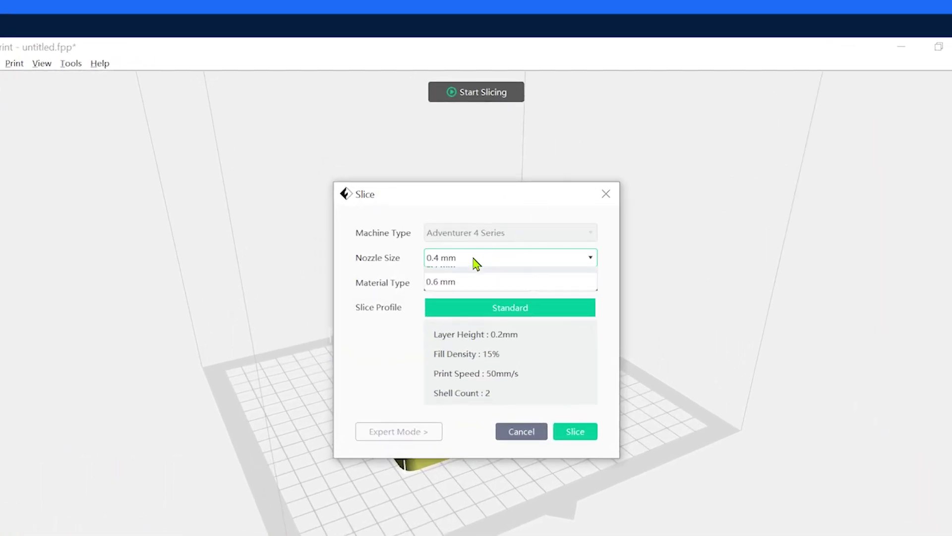
{"action": "left_click", "coordinate": [479, 298]}
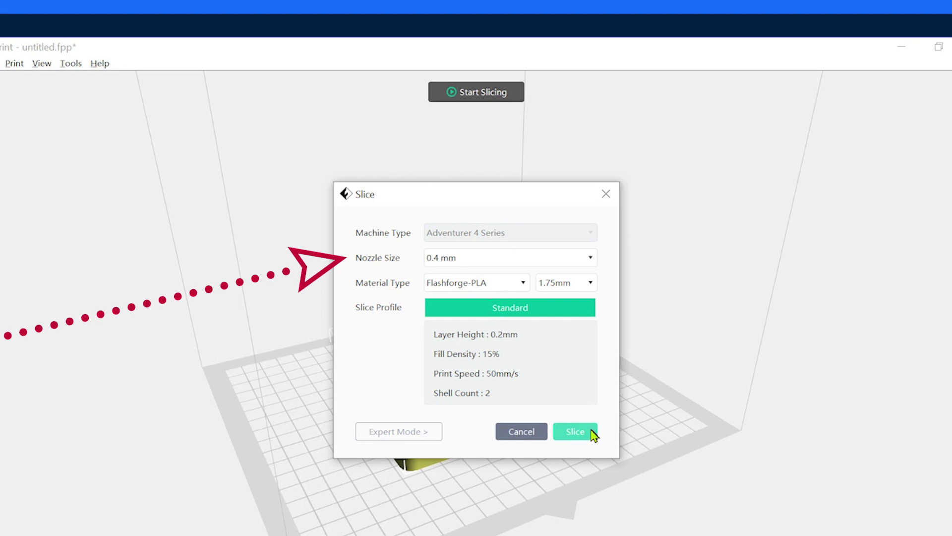
{"action": "left_click", "coordinate": [575, 431]}
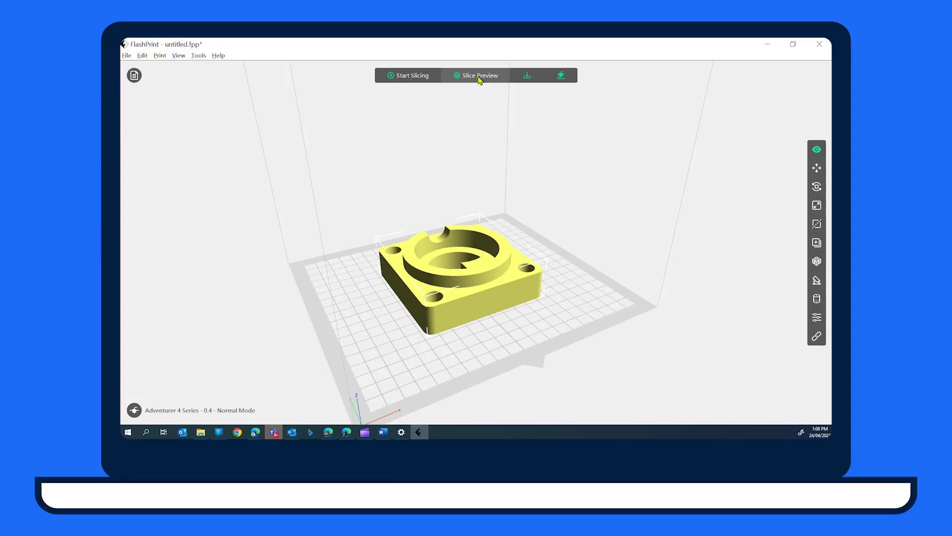
Step: Open Slice Preview and drag the Layers slider down to layer 1 of 162
{"action": "left_click", "coordinate": [479, 76]}
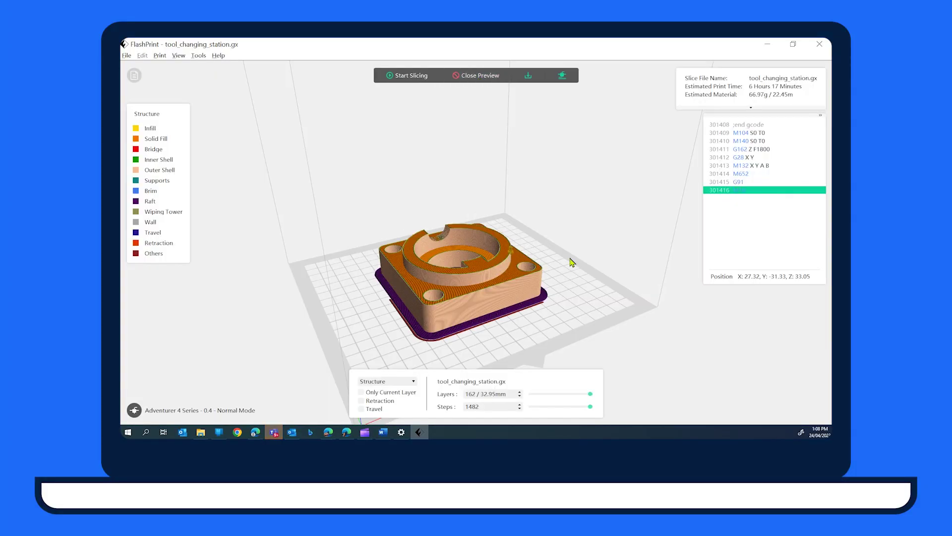
{"action": "mouse_move", "coordinate": [590, 395]}
{"action": "left_mouse_down"}
{"action": "mouse_move", "coordinate": [531, 395]}
{"action": "mouse_move", "coordinate": [594, 399]}
{"action": "left_mouse_up"}
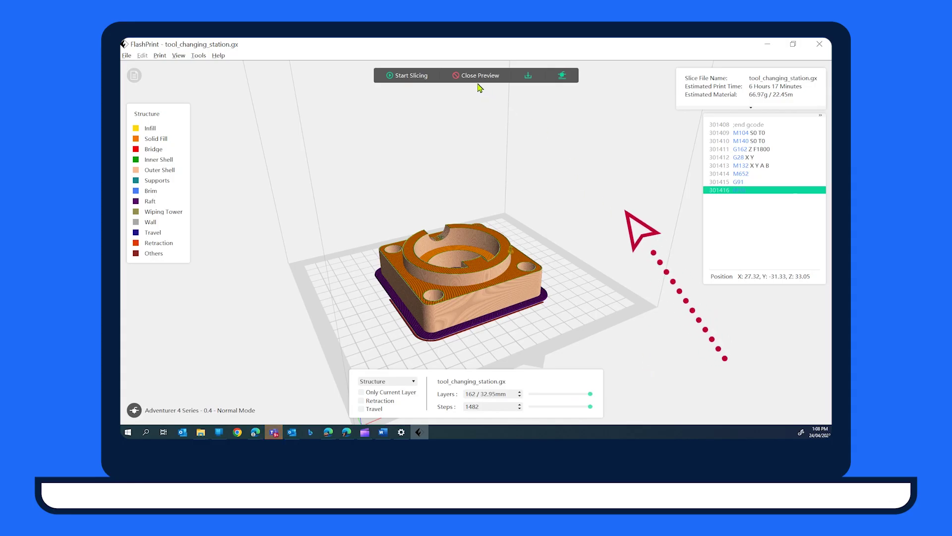
Step: Close the preview and export tool_changing_station.gx to the root of USB Drive (D:)
{"action": "left_click", "coordinate": [474, 77]}
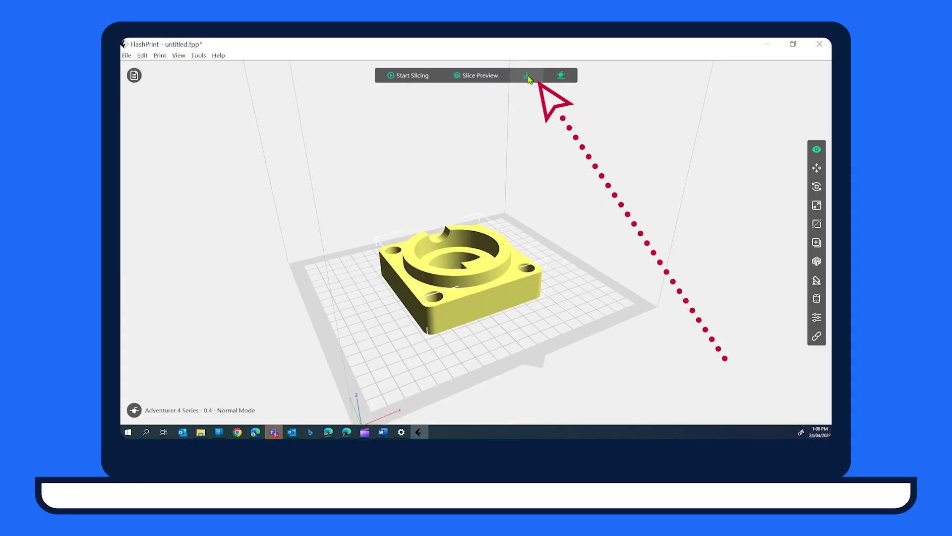
{"action": "left_click", "coordinate": [528, 77]}
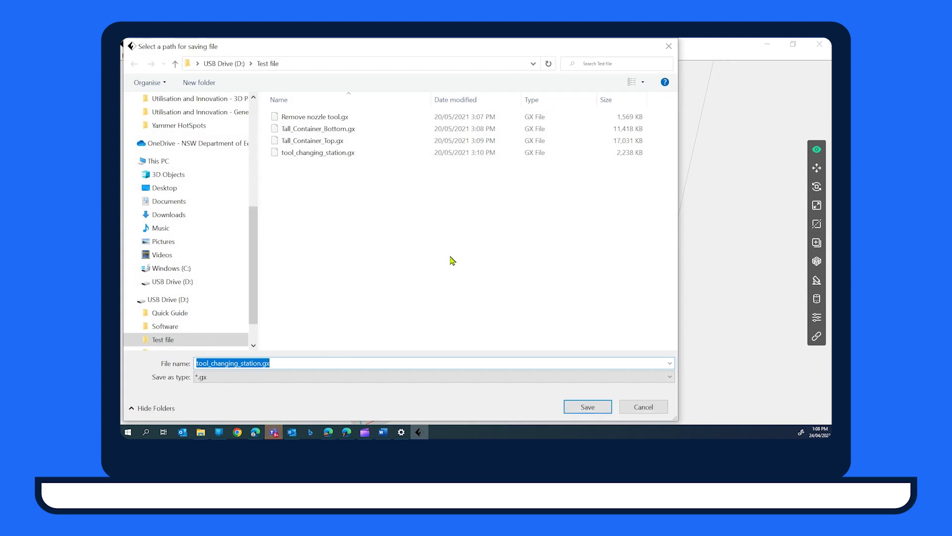
{"action": "left_click", "coordinate": [168, 282]}
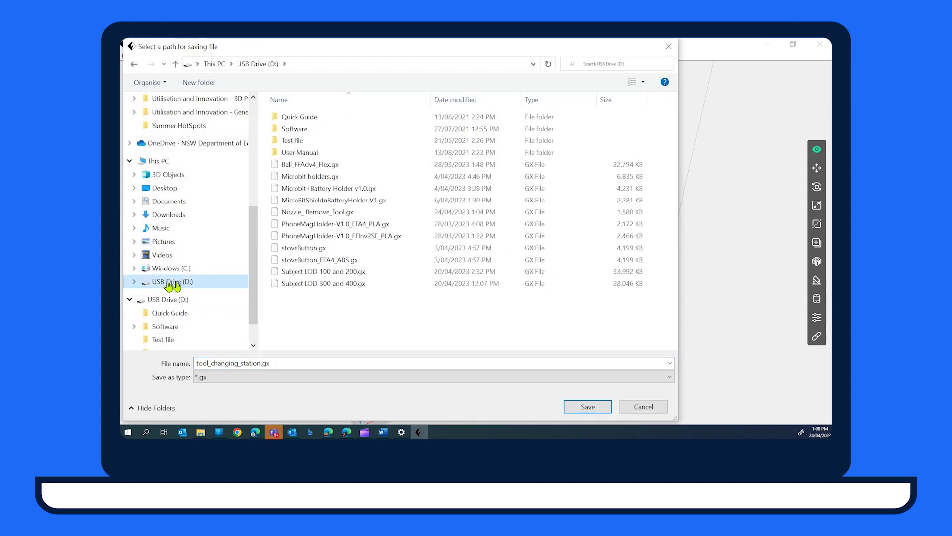
{"action": "left_click", "coordinate": [587, 406]}
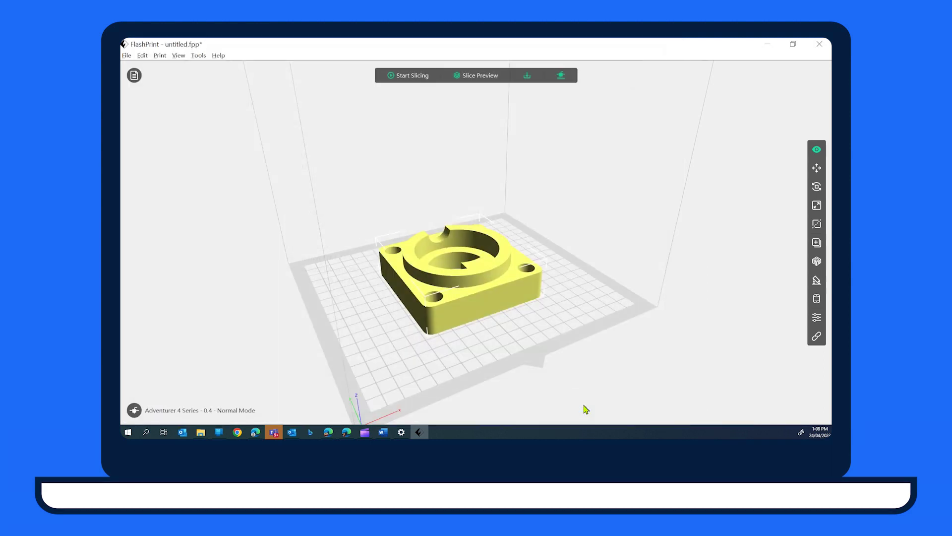